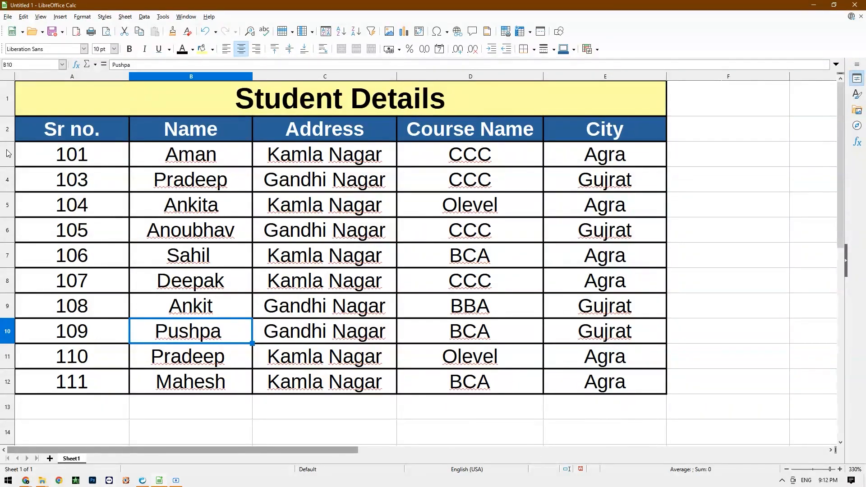
pyautogui.click(125, 16)
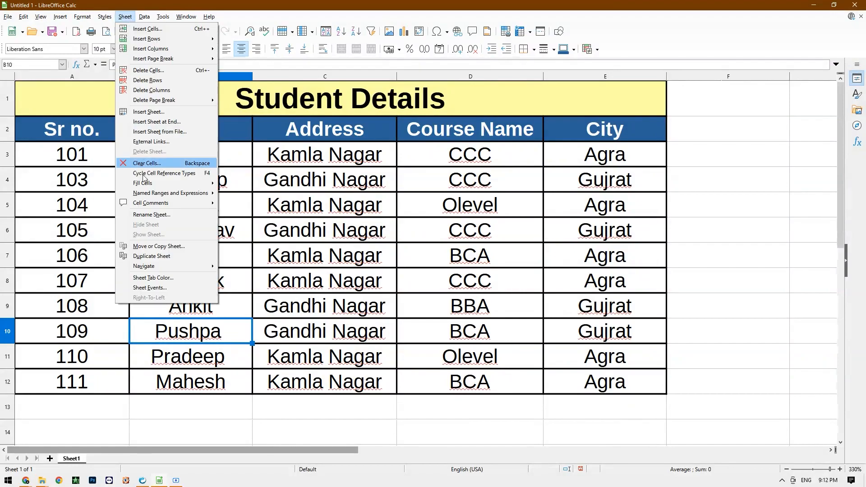
pyautogui.moveTo(147, 208)
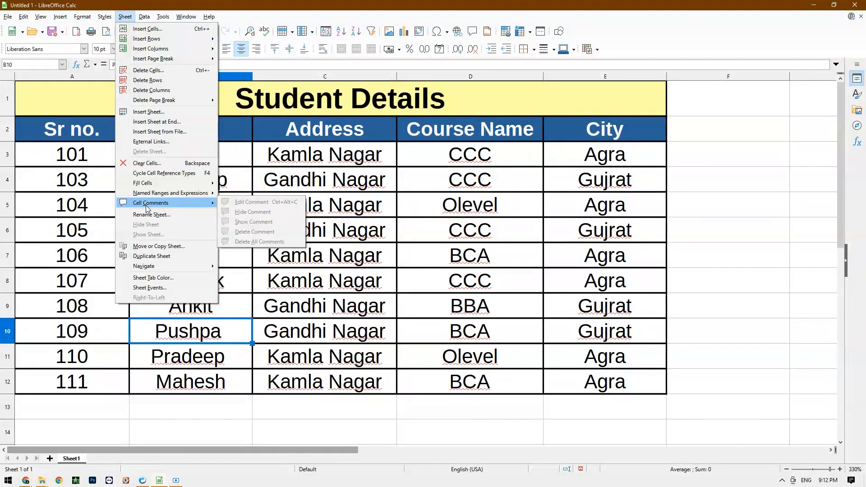
pyautogui.click(498, 221)
pyautogui.click(125, 17)
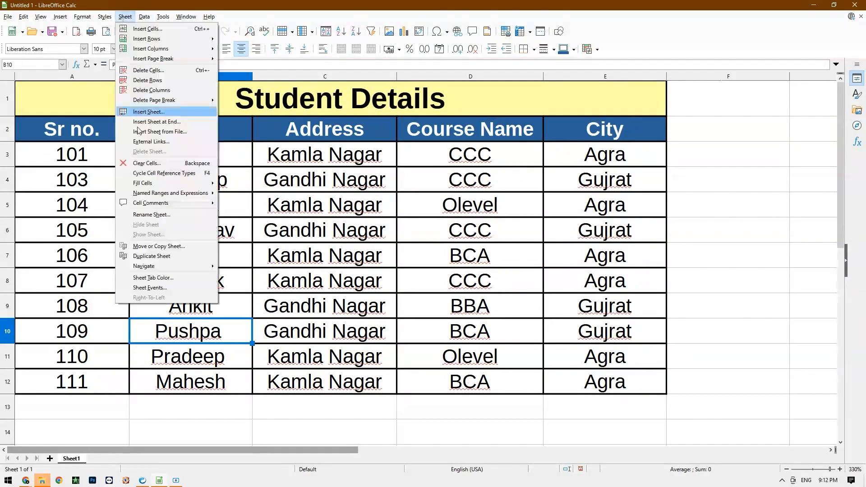
pyautogui.moveTo(167, 208)
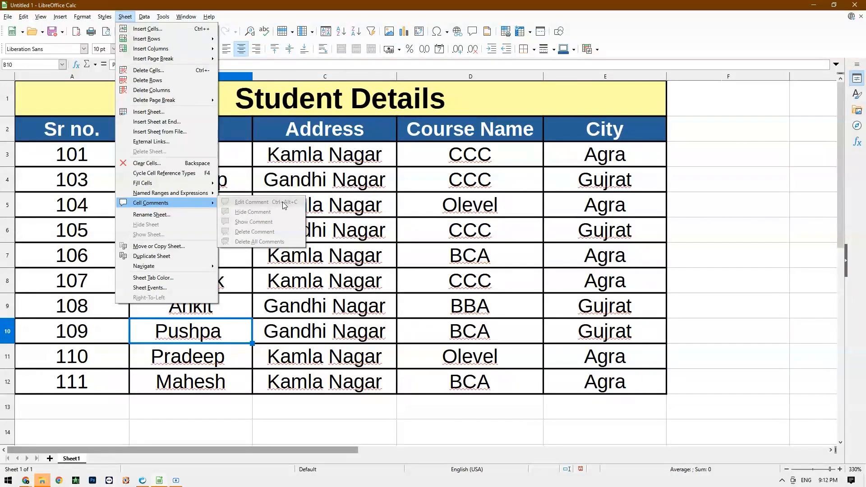
pyautogui.click(332, 212)
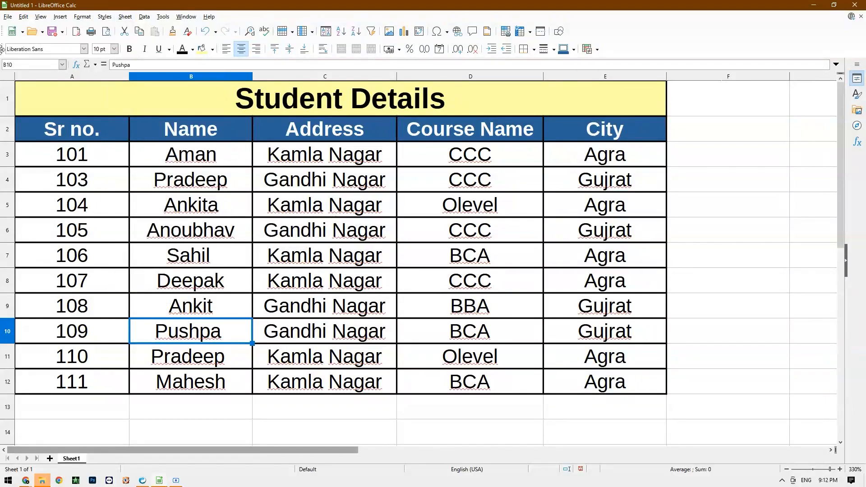
pyautogui.click(60, 17)
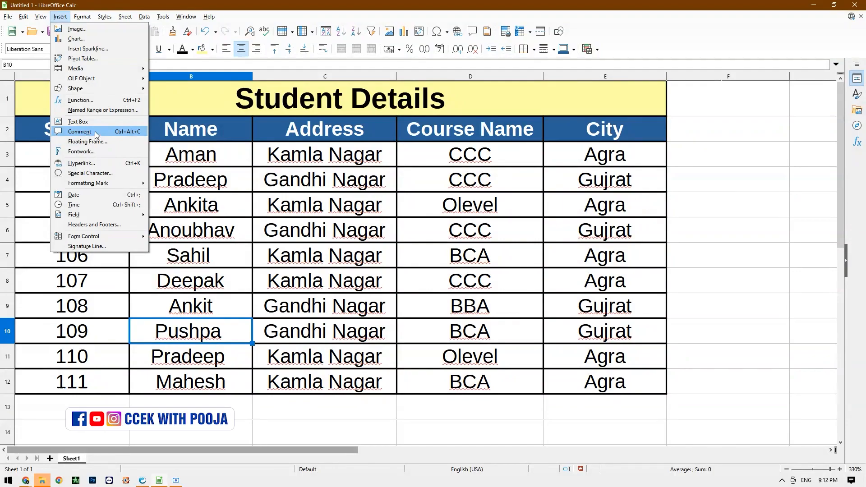
pyautogui.click(220, 169)
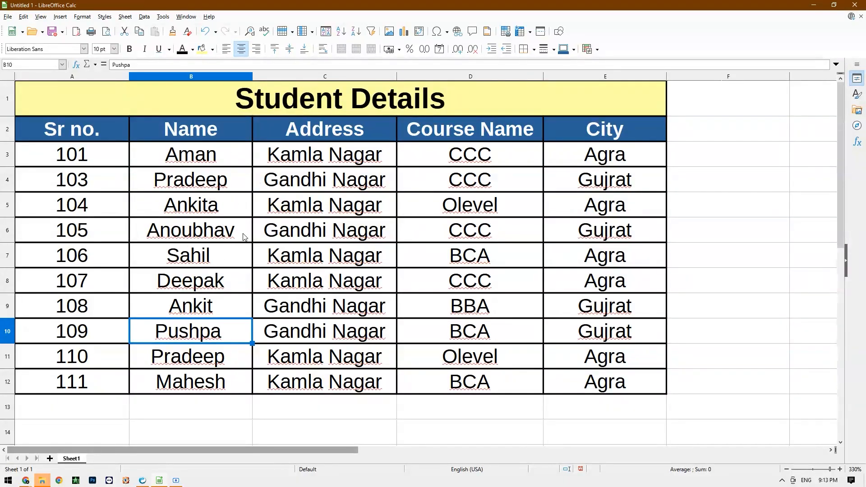
pyautogui.click(210, 292)
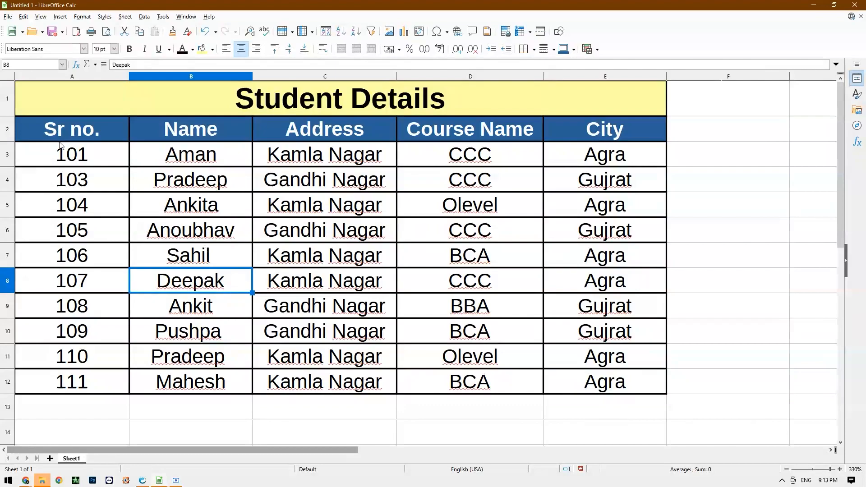
pyautogui.click(60, 18)
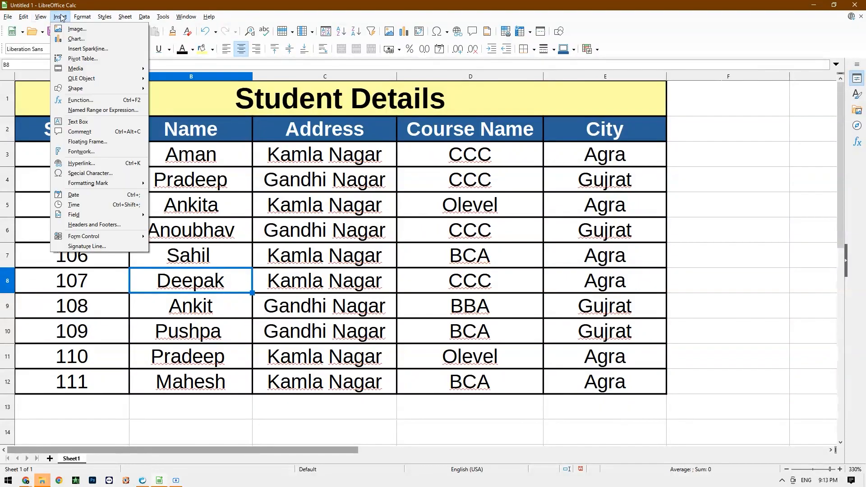
pyautogui.click(76, 133)
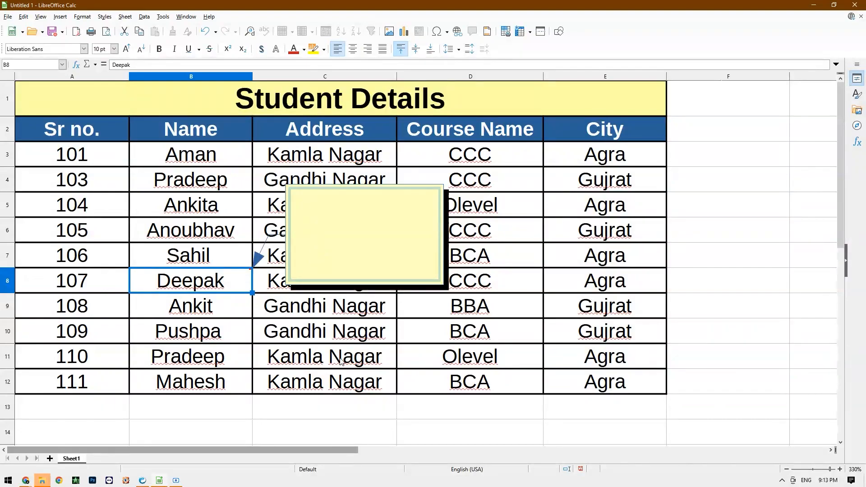
pyautogui.press('Escape')
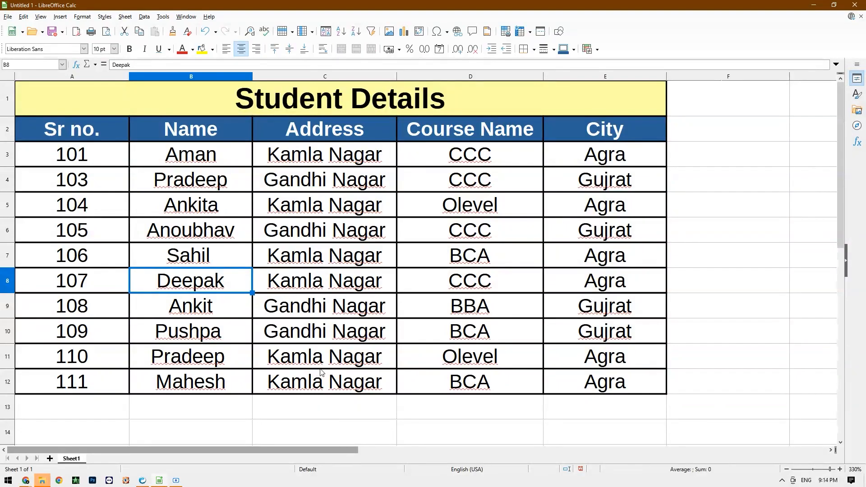
# Add the comment "CCC+TYPING" to cell B8 in the Name column and preview it on the sheet
pyautogui.click(231, 332)
pyautogui.press('Up')
pyautogui.press('Up')
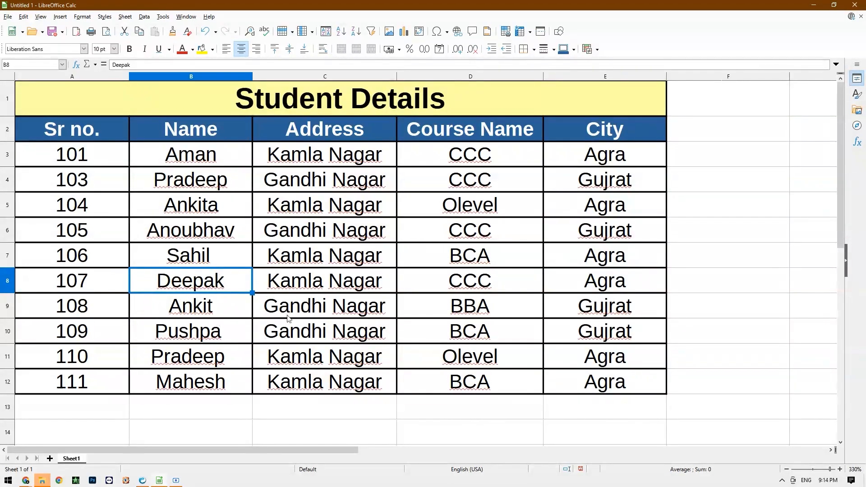
pyautogui.click(66, 18)
pyautogui.press('Escape')
pyautogui.hotkey('ctrl', 'alt', 'c')
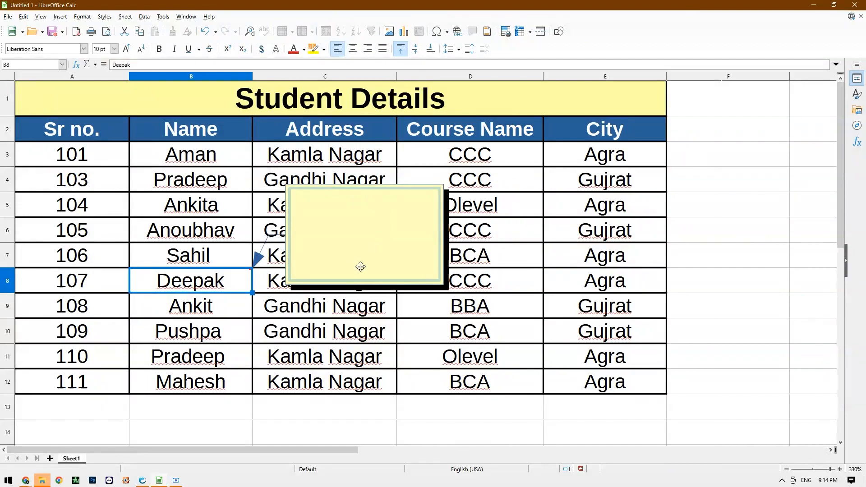
pyautogui.write('ccc')
pyautogui.press('BackSpace')
pyautogui.press('BackSpace')
pyautogui.press('BackSpace')
pyautogui.write('CCC')
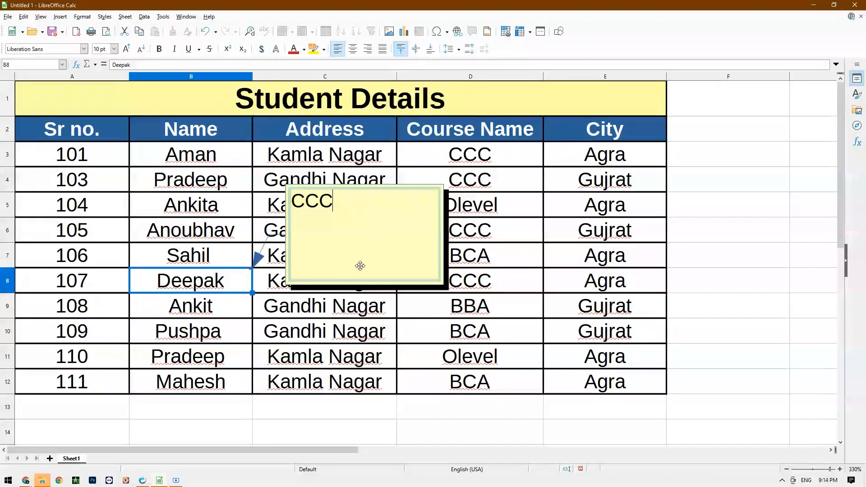
pyautogui.write('+TY')
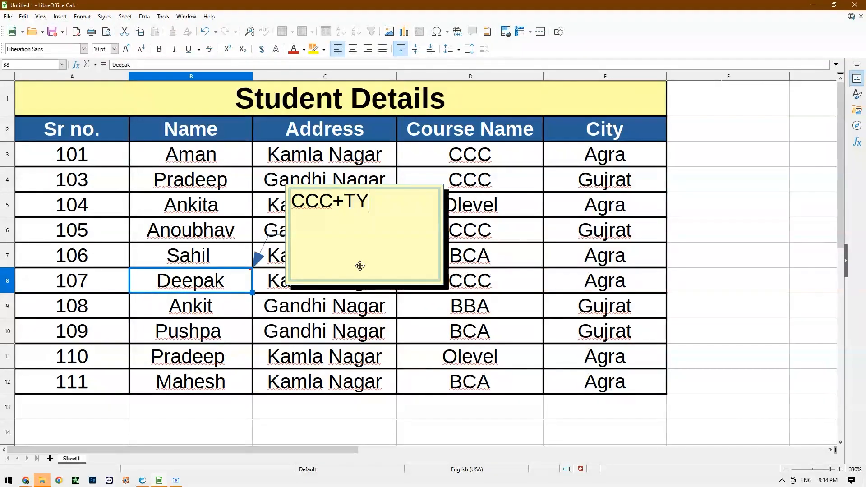
pyautogui.write('PING')
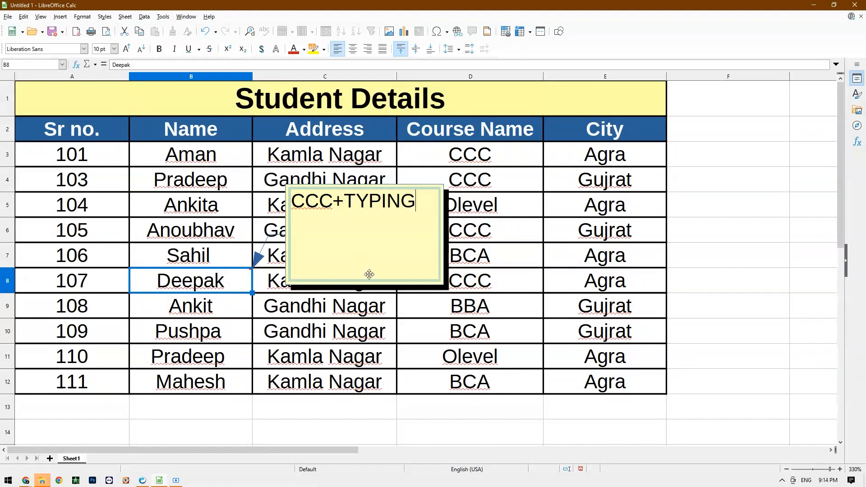
pyautogui.press('Escape')
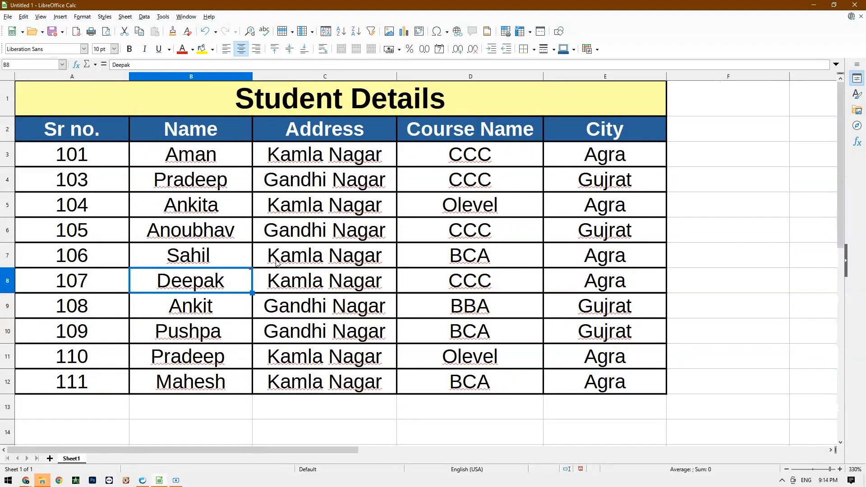
pyautogui.moveTo(242, 286)
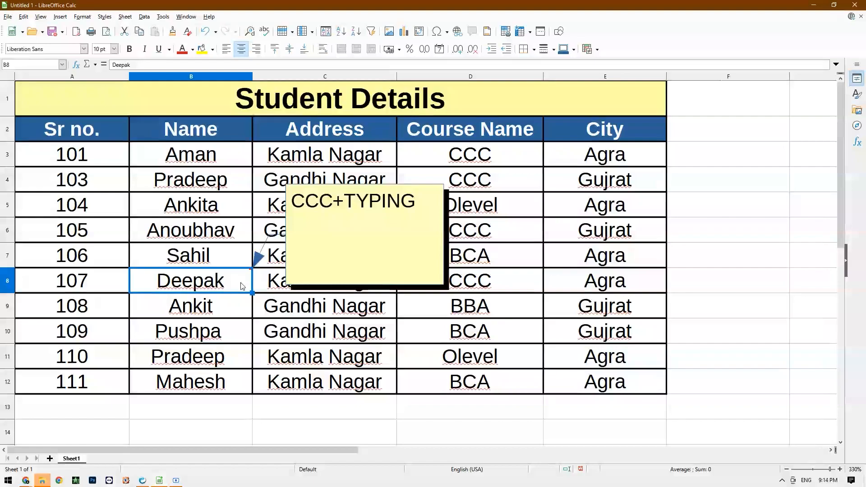
pyautogui.click(261, 334)
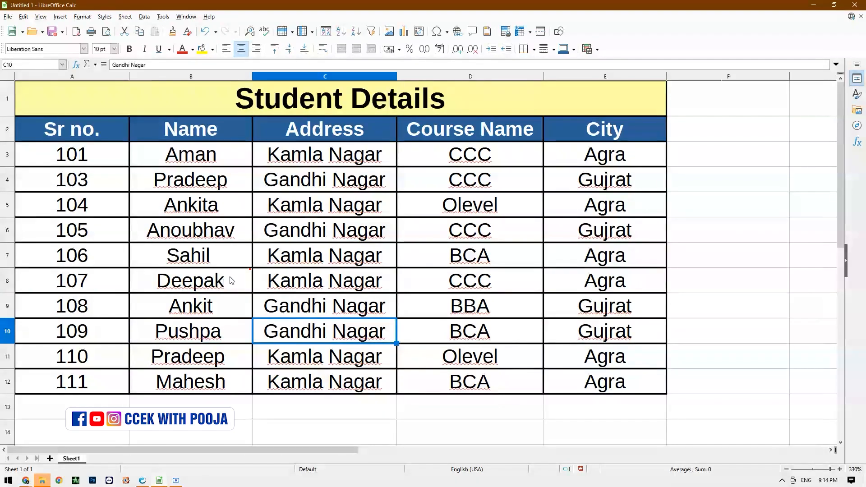
pyautogui.moveTo(226, 287)
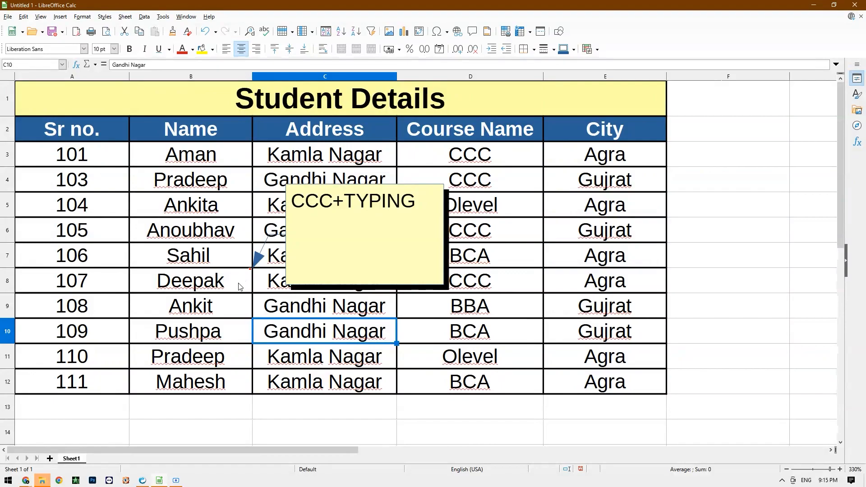
# Edit the comment on cell B8 so that it reads "CCC+BBA"
pyautogui.click(230, 283)
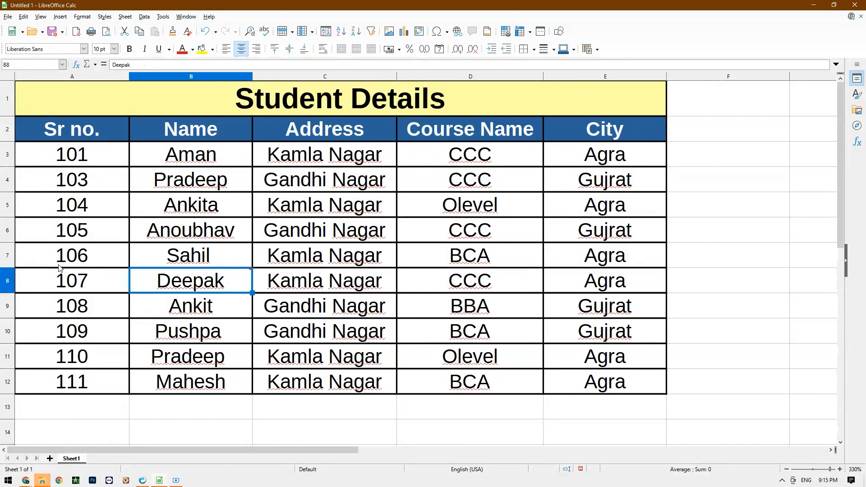
pyautogui.click(126, 17)
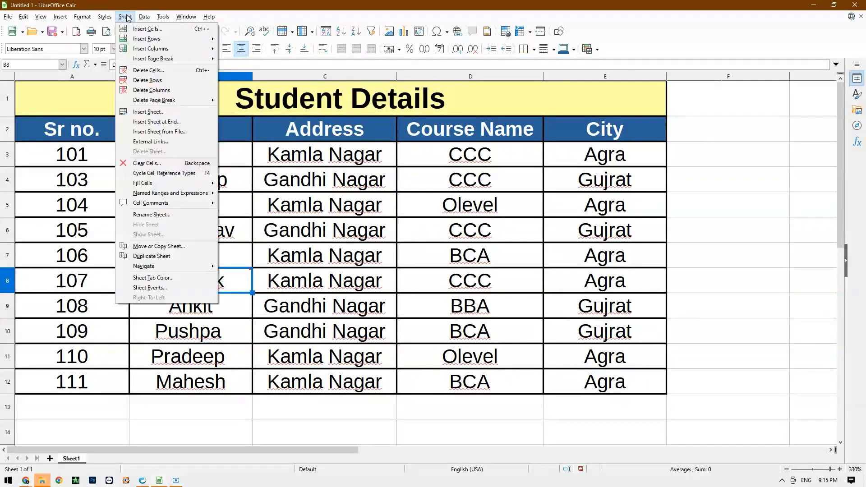
pyautogui.moveTo(176, 203)
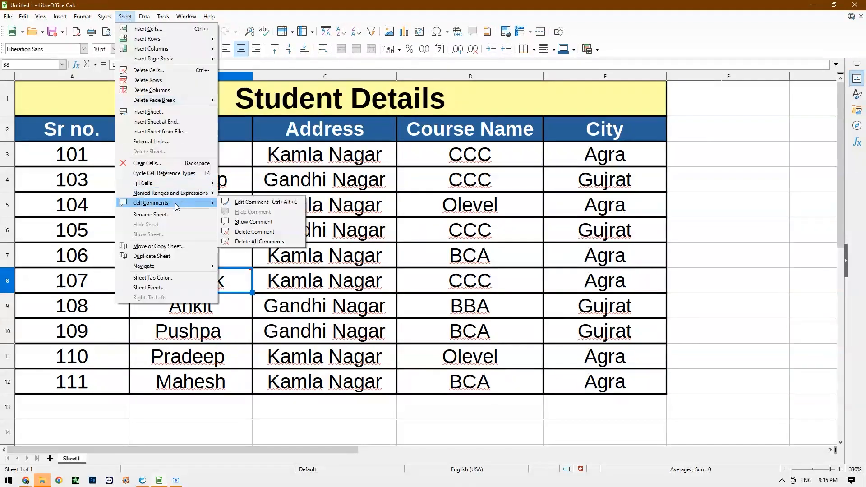
pyautogui.click(247, 203)
pyautogui.click(417, 205)
pyautogui.press('BackSpace')
pyautogui.press('BackSpace')
pyautogui.press('BackSpace')
pyautogui.press('BackSpace')
pyautogui.press('BackSpace')
pyautogui.press('BackSpace')
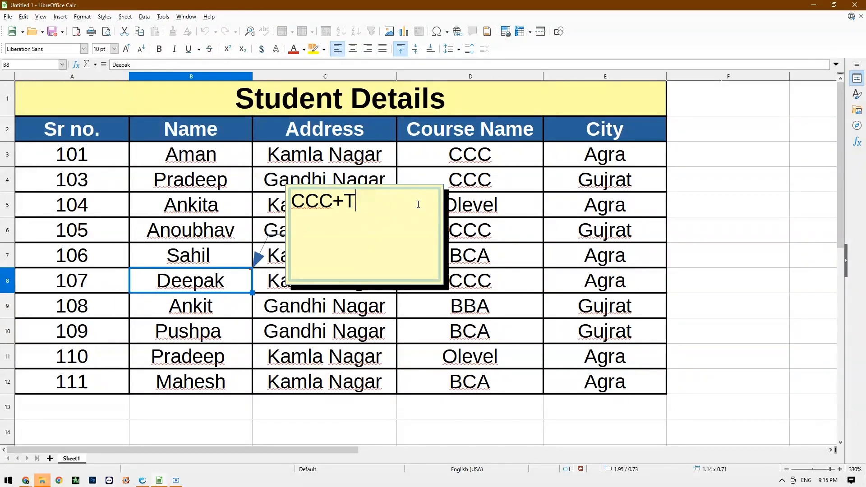
pyautogui.write('BBA')
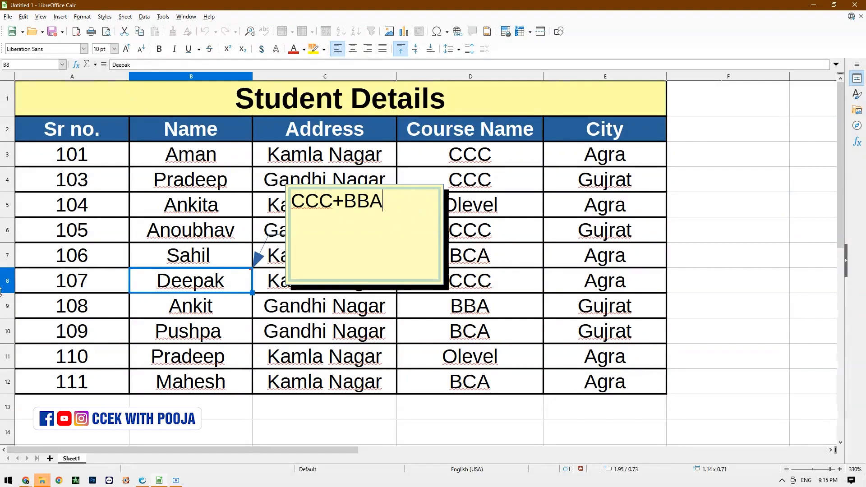
pyautogui.click(215, 280)
pyautogui.moveTo(216, 280)
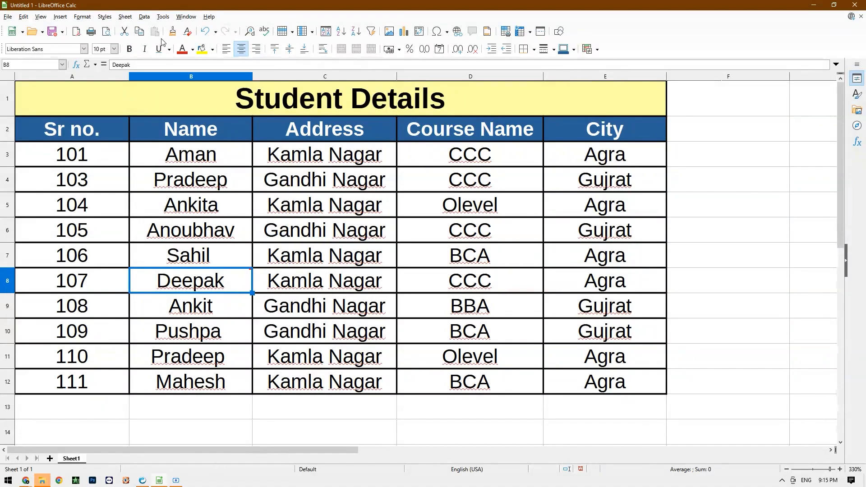
pyautogui.click(125, 17)
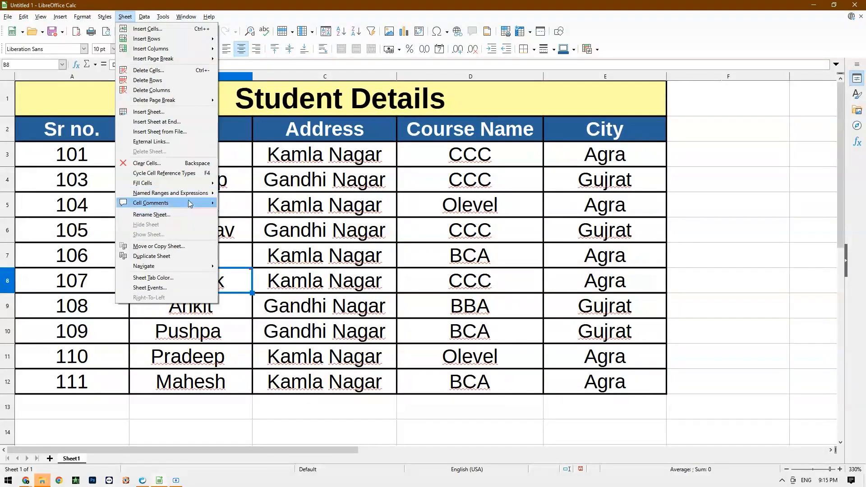
pyautogui.moveTo(189, 204)
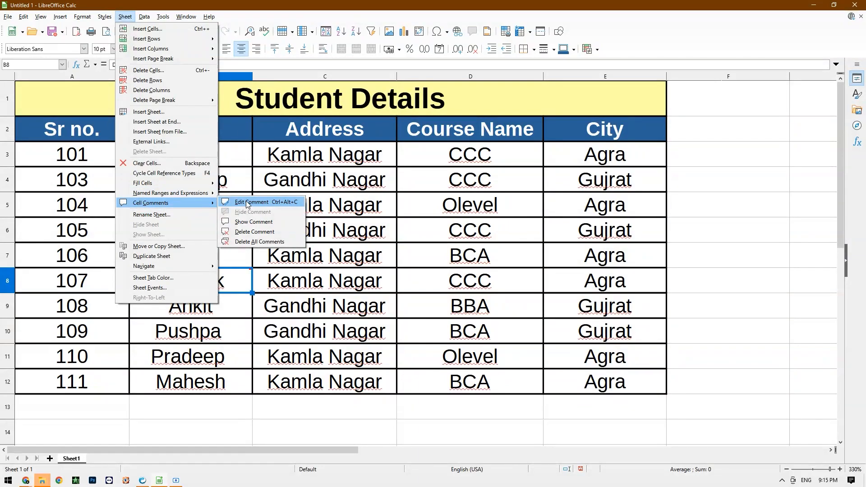
pyautogui.click(253, 232)
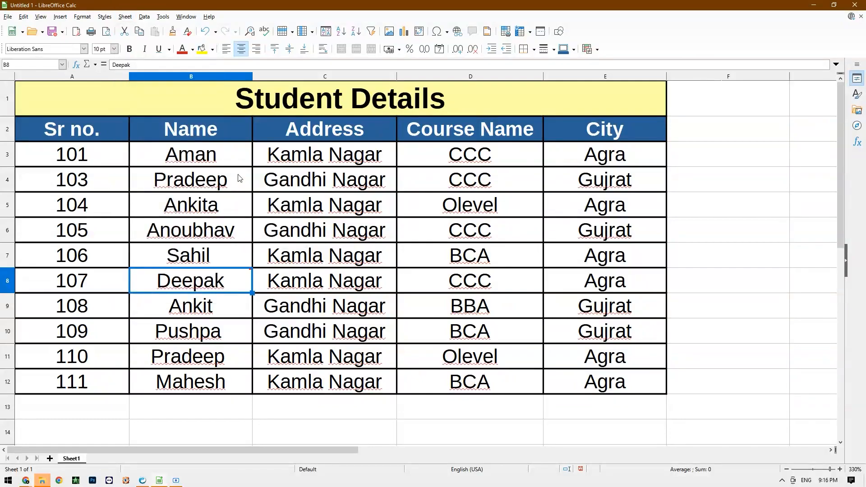
# Add the comment "DUE FEE" to cell B3, the first student's name, and preview the comments on the sheet
pyautogui.click(214, 151)
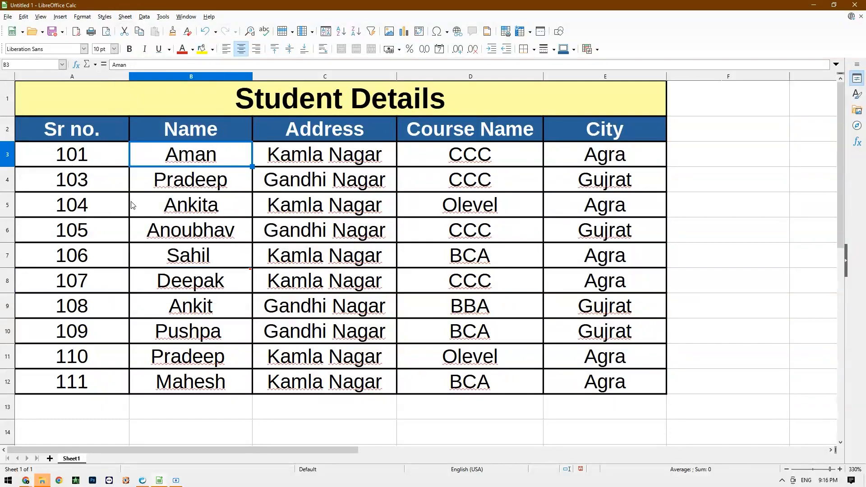
pyautogui.click(60, 17)
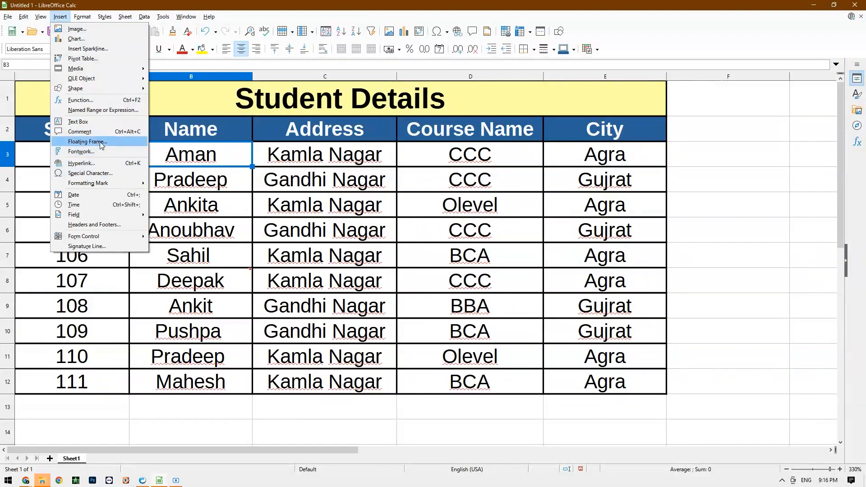
pyautogui.click(104, 136)
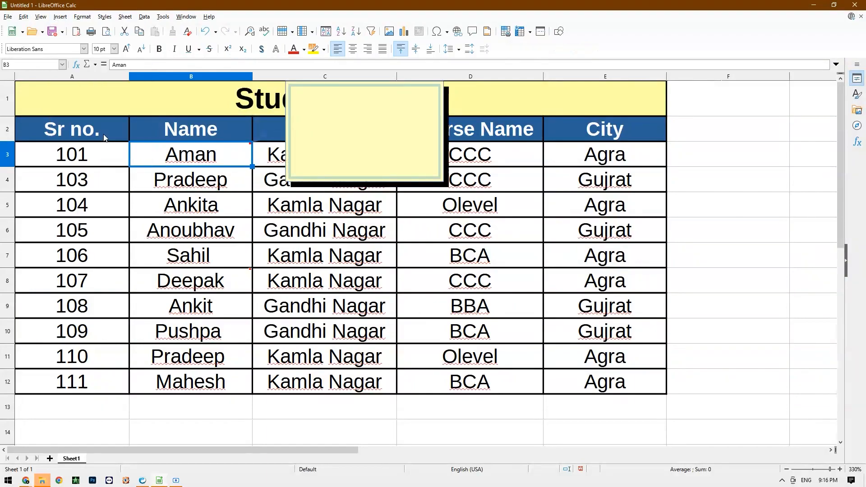
pyautogui.write('DUE FEE')
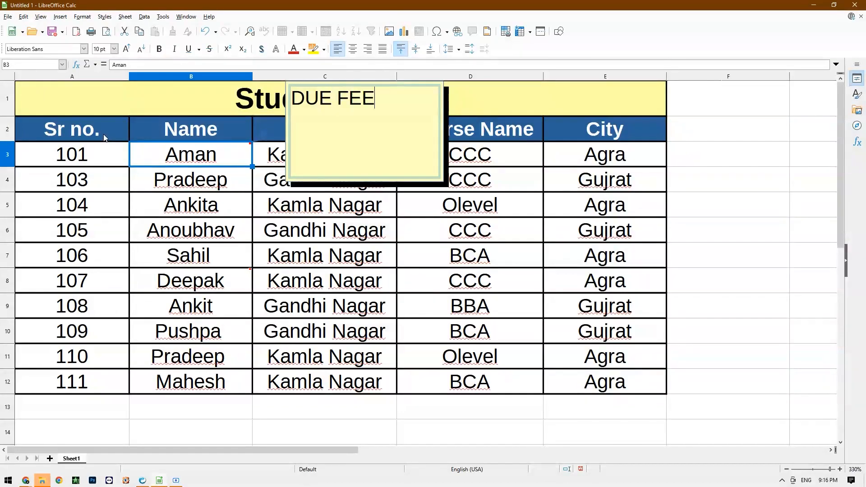
pyautogui.press('Escape')
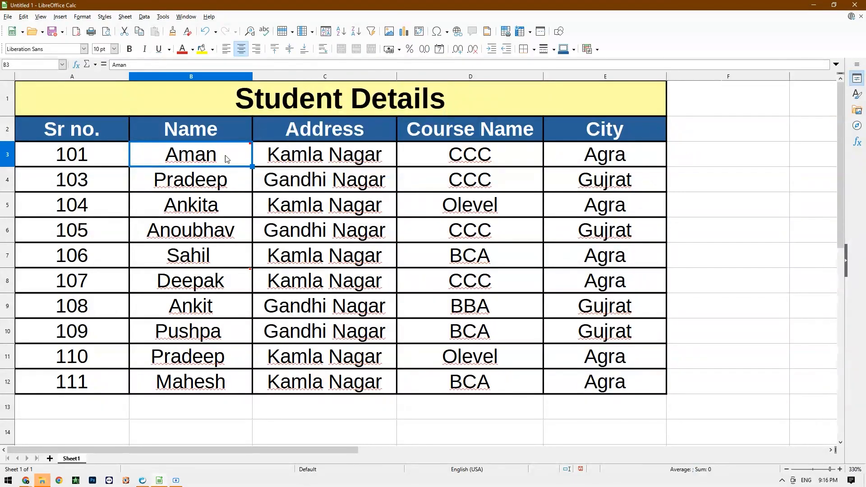
pyautogui.moveTo(225, 156)
pyautogui.click(297, 354)
pyautogui.moveTo(249, 274)
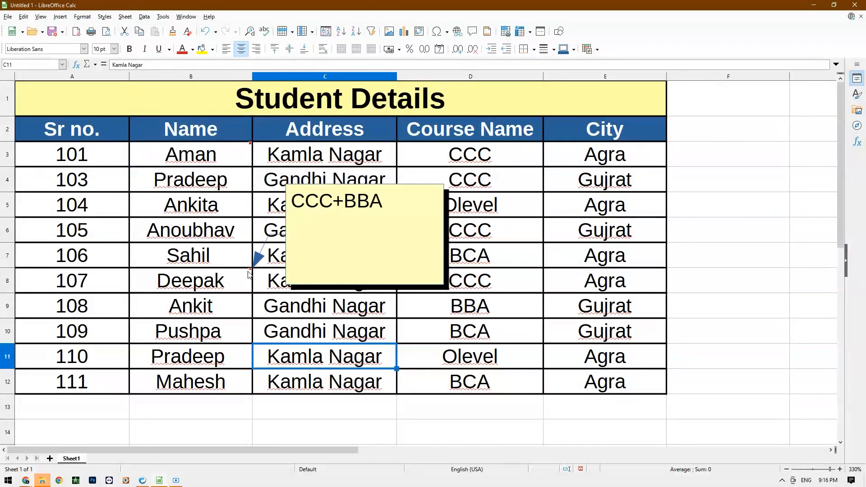
# Keep the comment on cell B3, the first student's name, permanently shown on the sheet
pyautogui.click(248, 277)
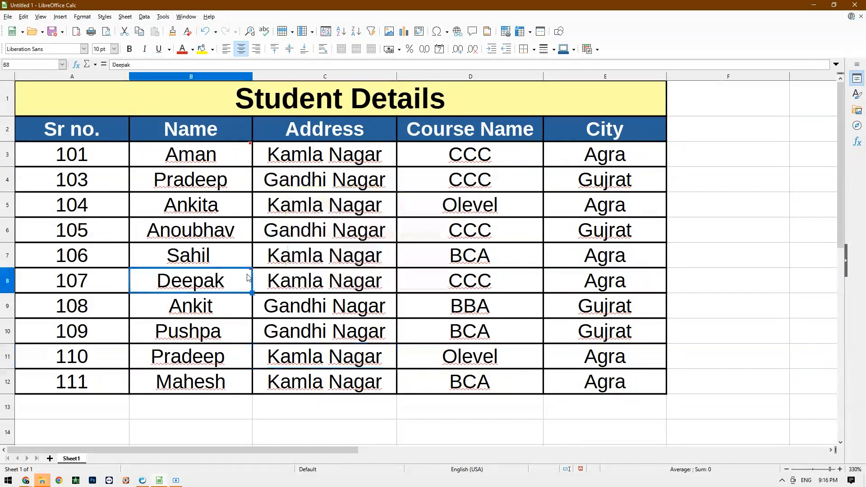
pyautogui.click(243, 153)
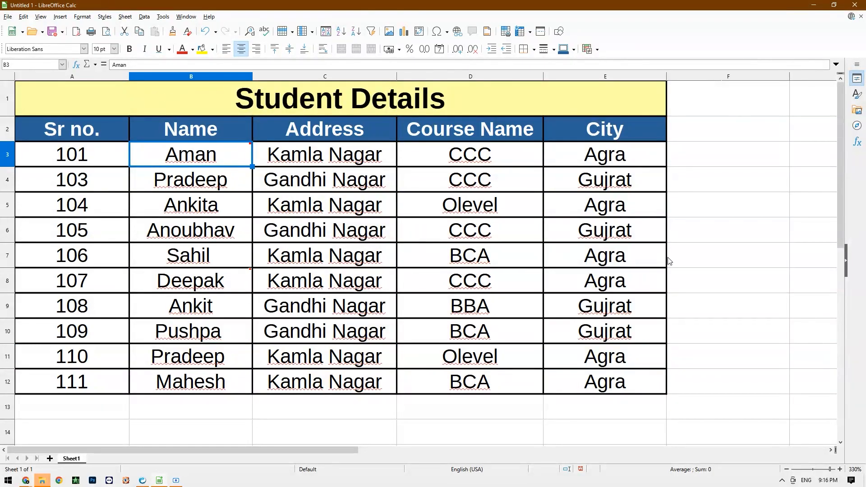
pyautogui.click(120, 18)
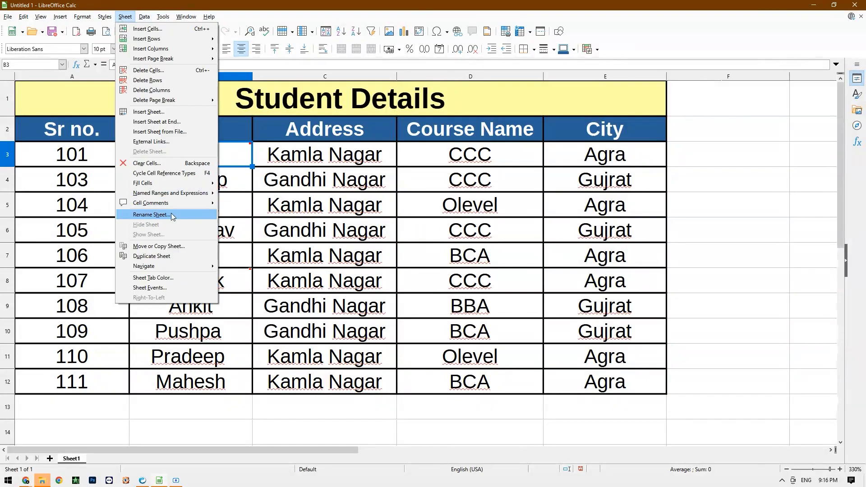
pyautogui.moveTo(160, 204)
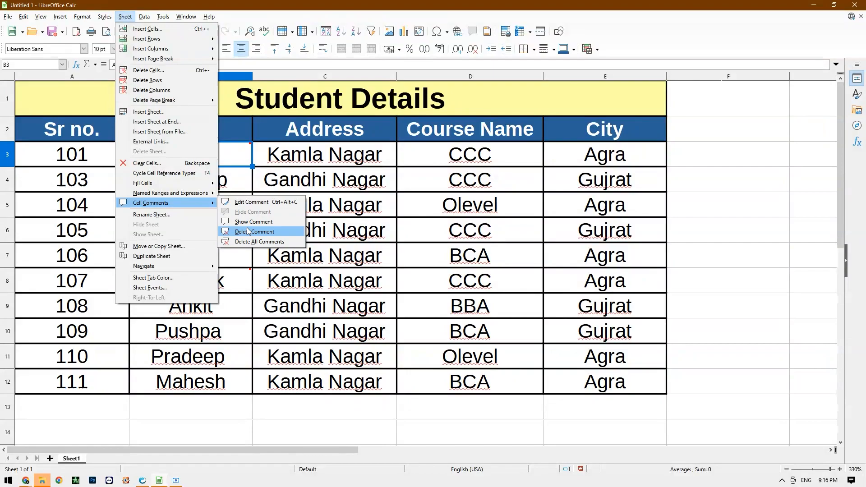
pyautogui.click(233, 157)
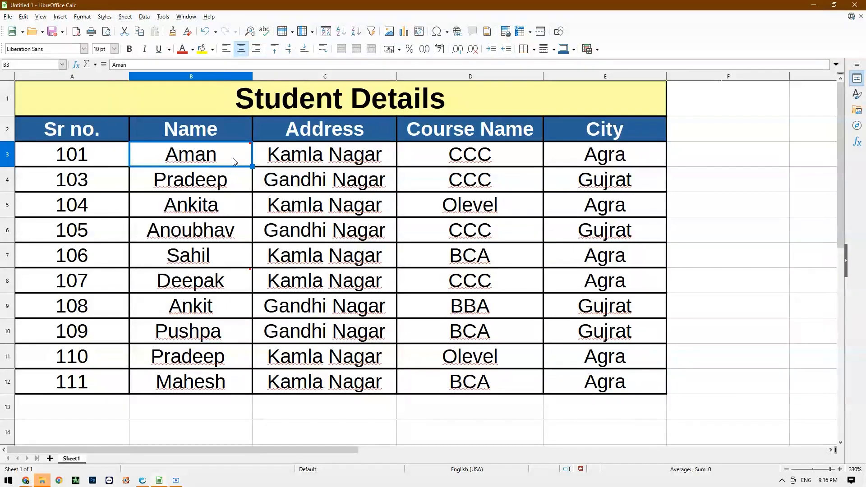
pyautogui.moveTo(233, 159)
pyautogui.click(127, 18)
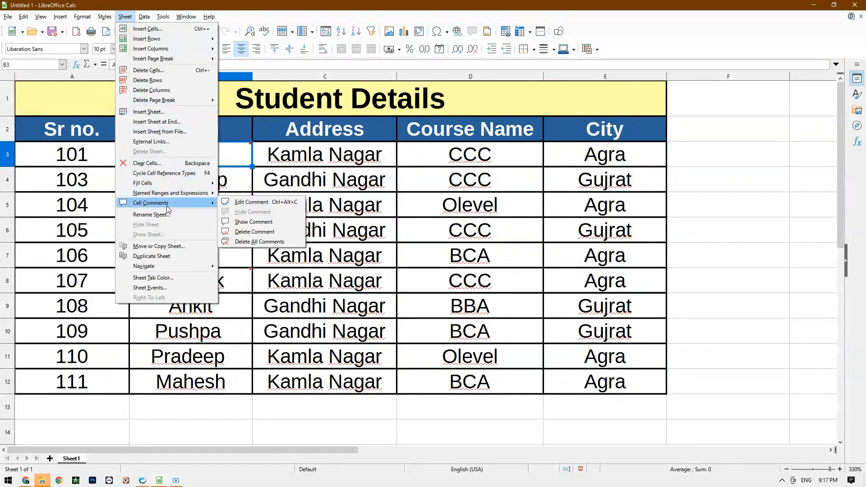
pyautogui.click(259, 222)
pyautogui.click(474, 285)
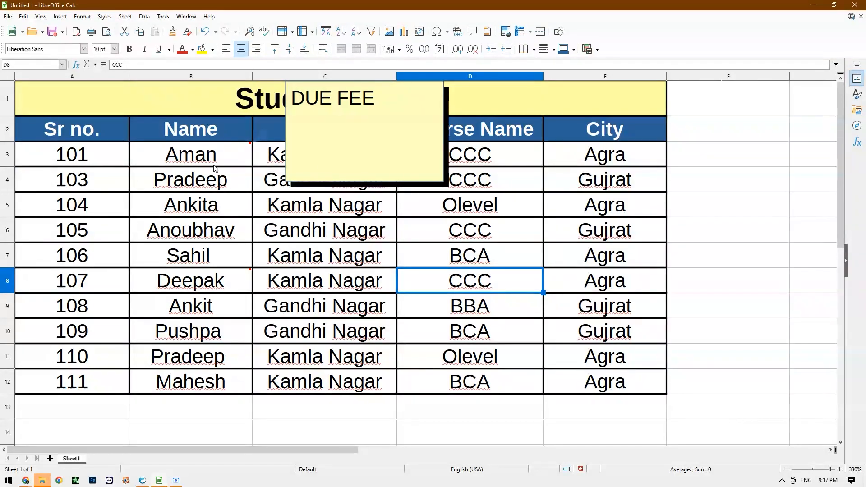
# Also keep the comment on cell B8 in the Name column permanently shown on the sheet
pyautogui.click(204, 286)
pyautogui.click(126, 17)
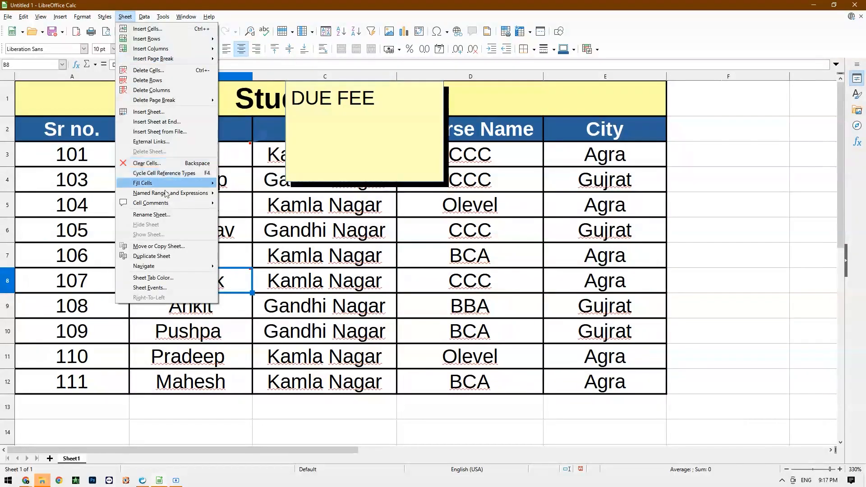
pyautogui.click(166, 188)
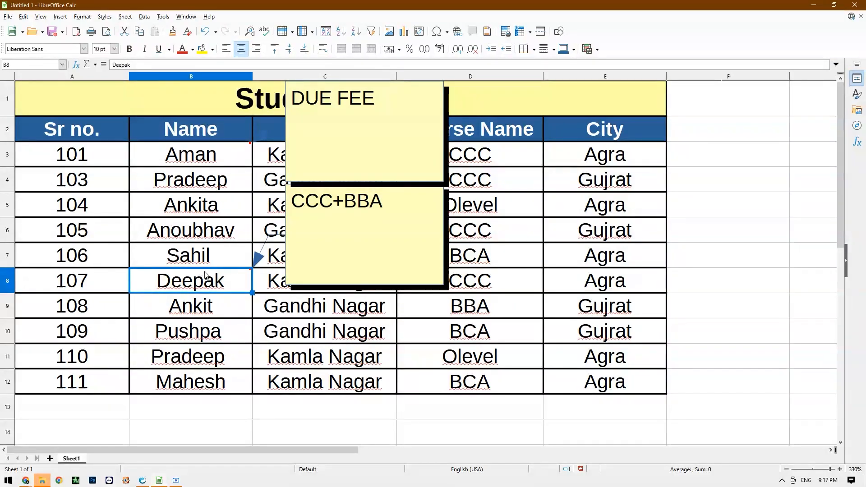
# Hide the displayed "DUE FEE" comment on cell B3
pyautogui.click(223, 160)
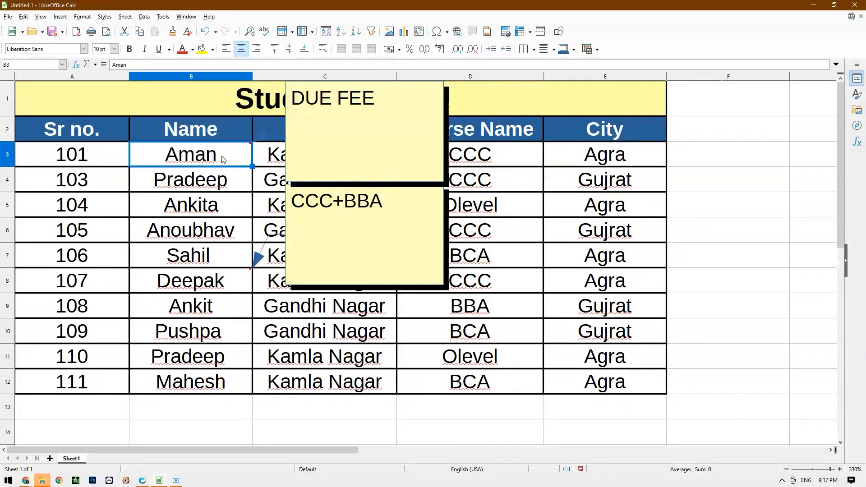
pyautogui.click(125, 17)
pyautogui.moveTo(163, 203)
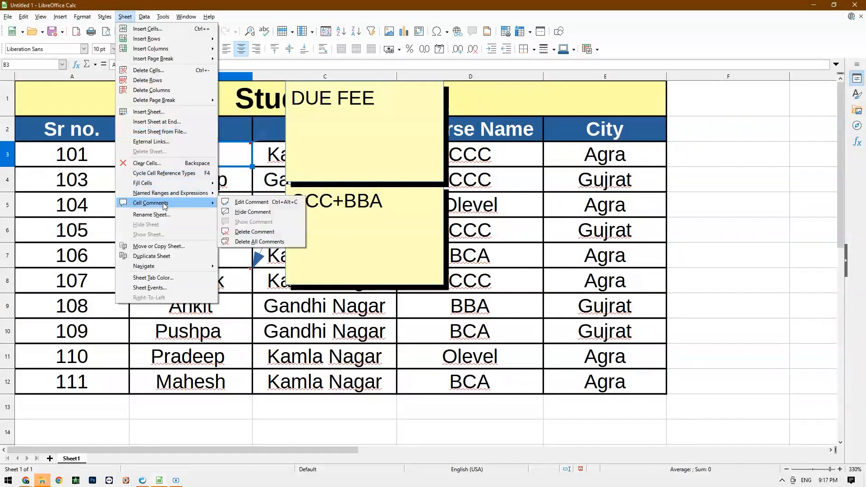
pyautogui.click(259, 212)
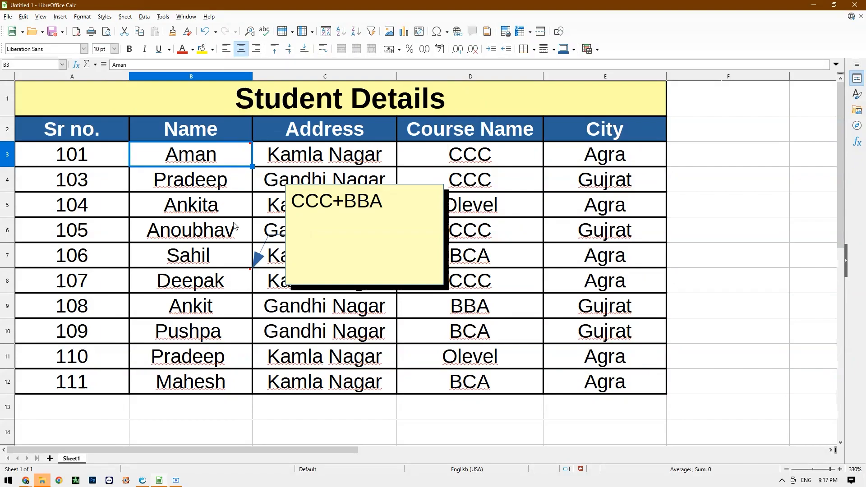
# Hide the displayed "CCC+BBA" comment on cell B8
pyautogui.click(223, 277)
pyautogui.click(125, 17)
pyautogui.moveTo(165, 205)
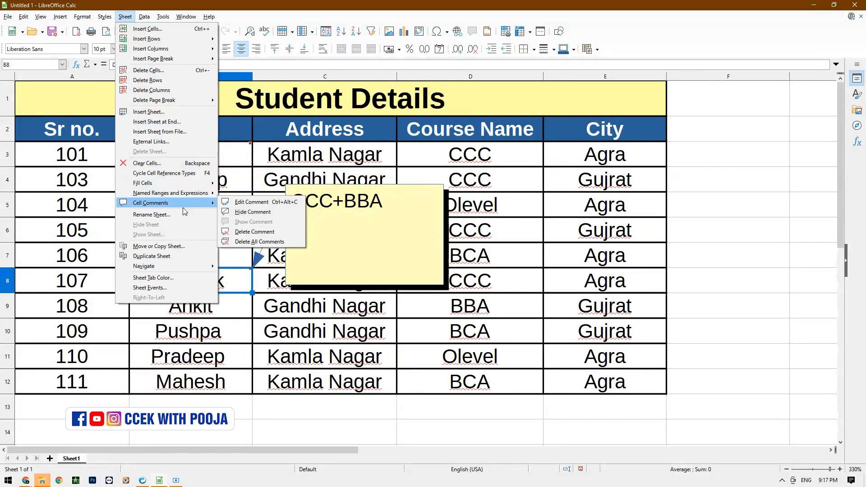
pyautogui.click(278, 215)
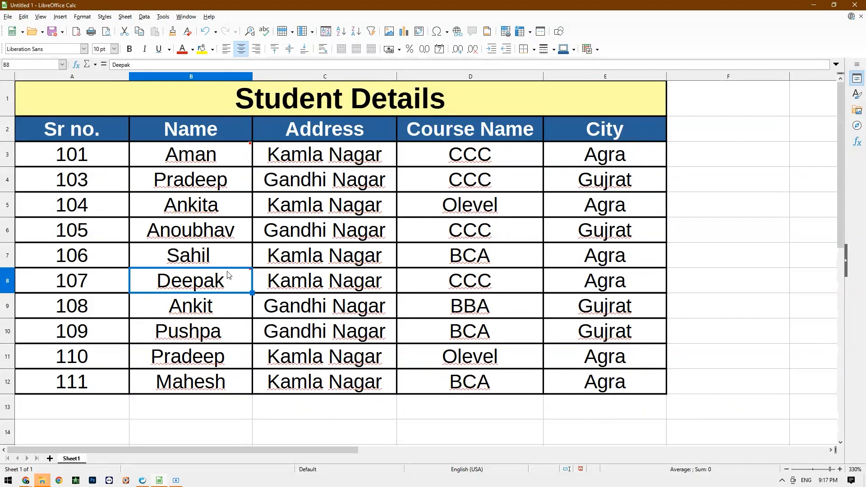
# Delete all cell comments from the student sheet at once and check that the Name column has no comment markers
pyautogui.click(125, 17)
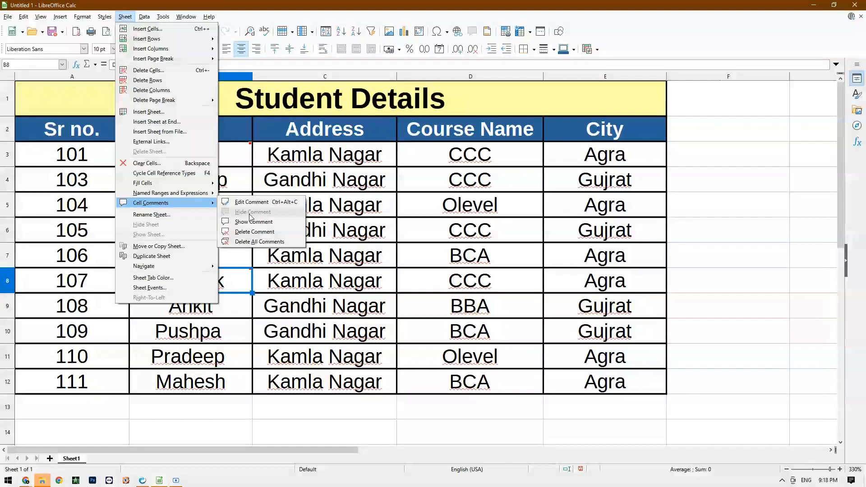
pyautogui.click(254, 231)
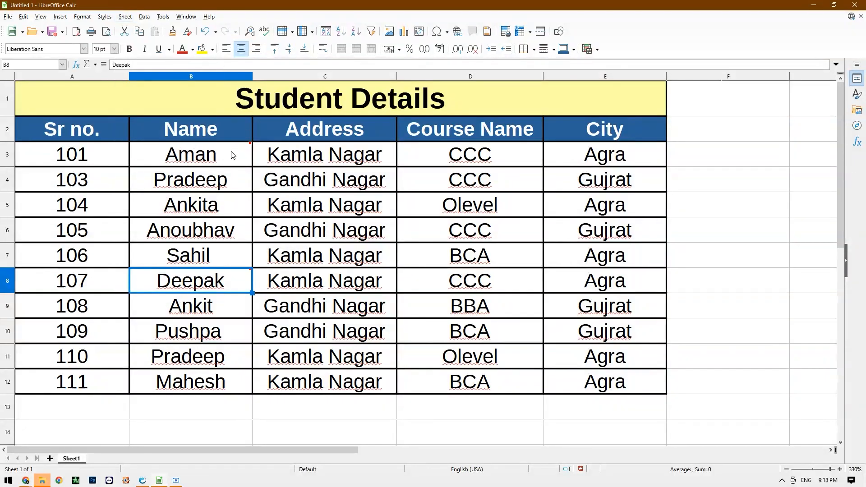
pyautogui.click(124, 16)
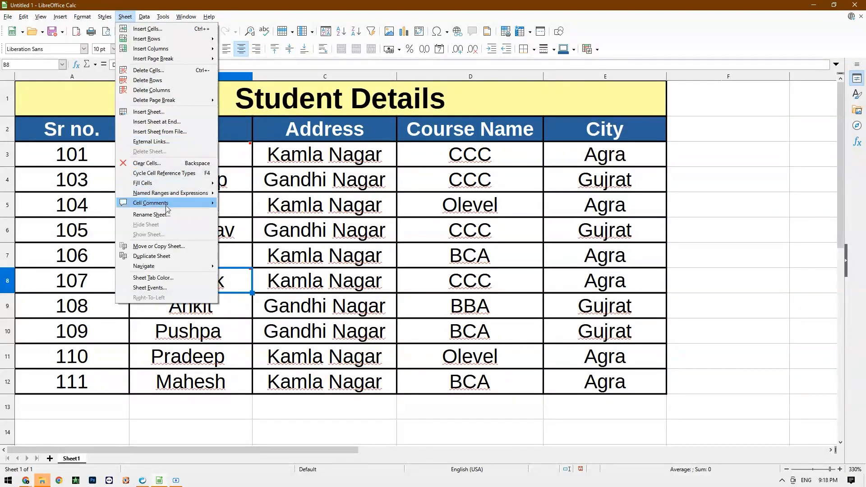
pyautogui.click(232, 241)
pyautogui.click(365, 273)
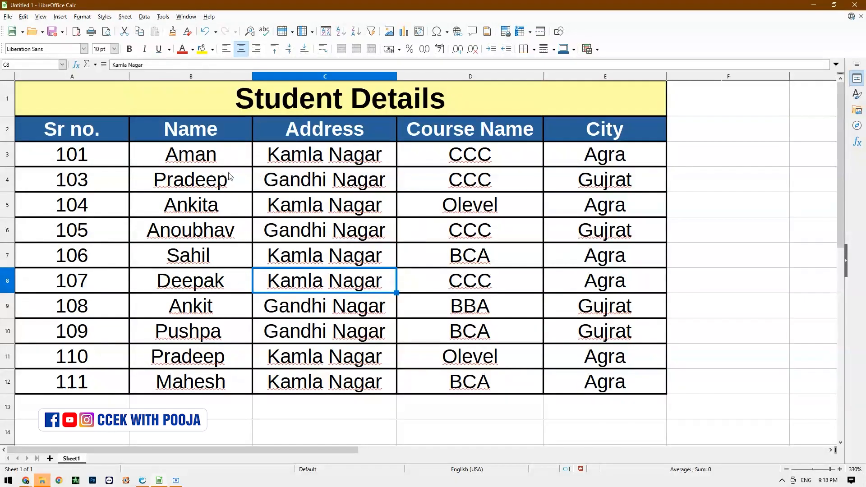
pyautogui.press('Down')
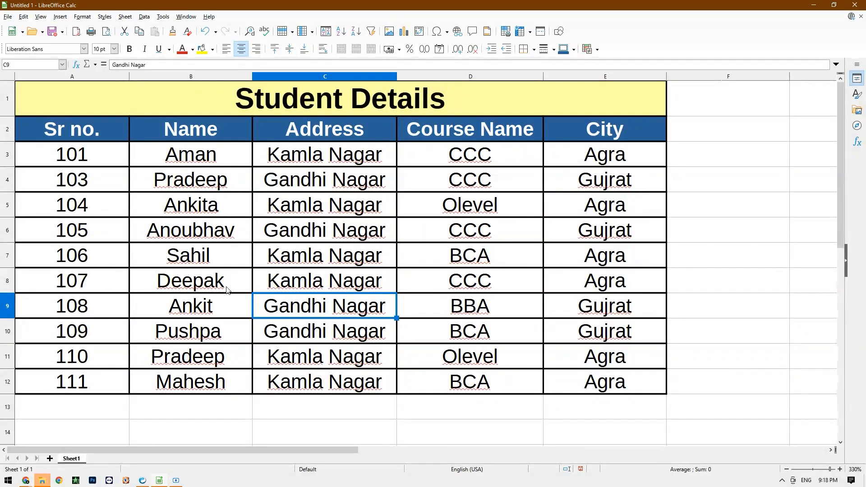